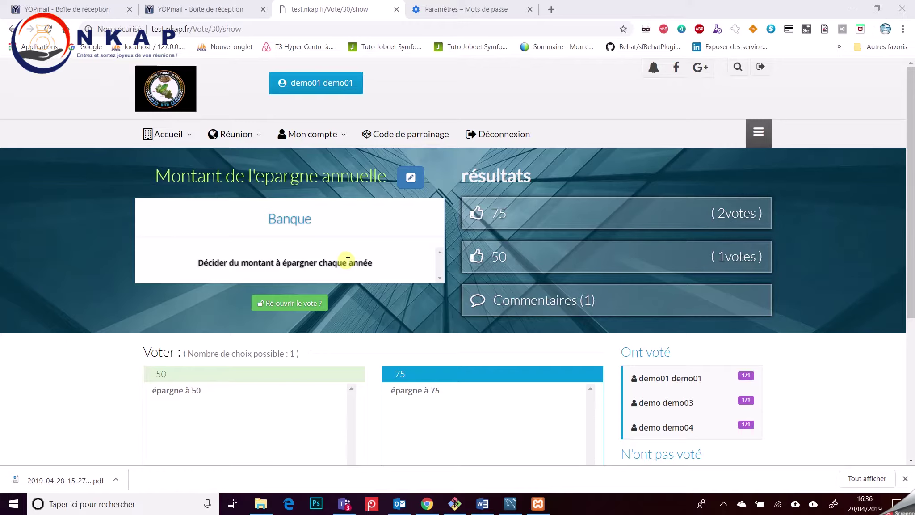
Open the form for proposing a new article of law in the meeting's articles section
mouse_move(233, 134)
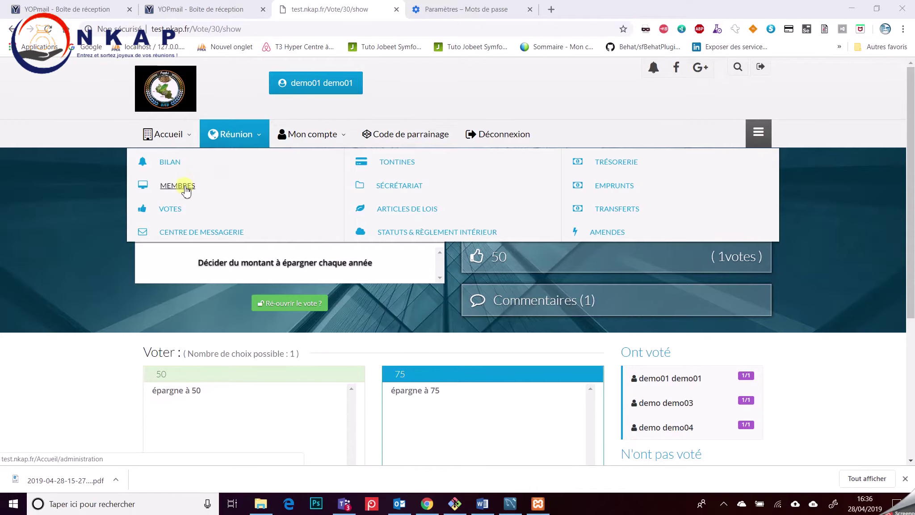
left_click(398, 210)
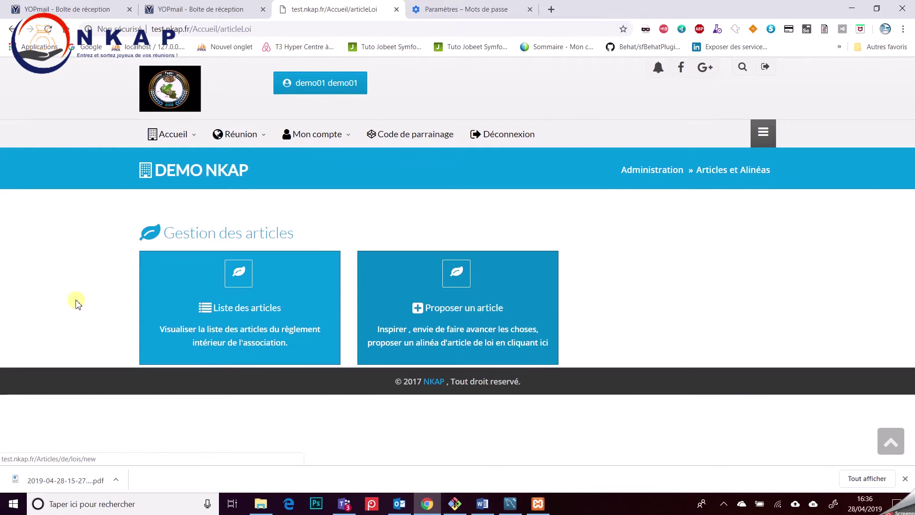
left_click(442, 306)
scroll(744, 260, "down", 1)
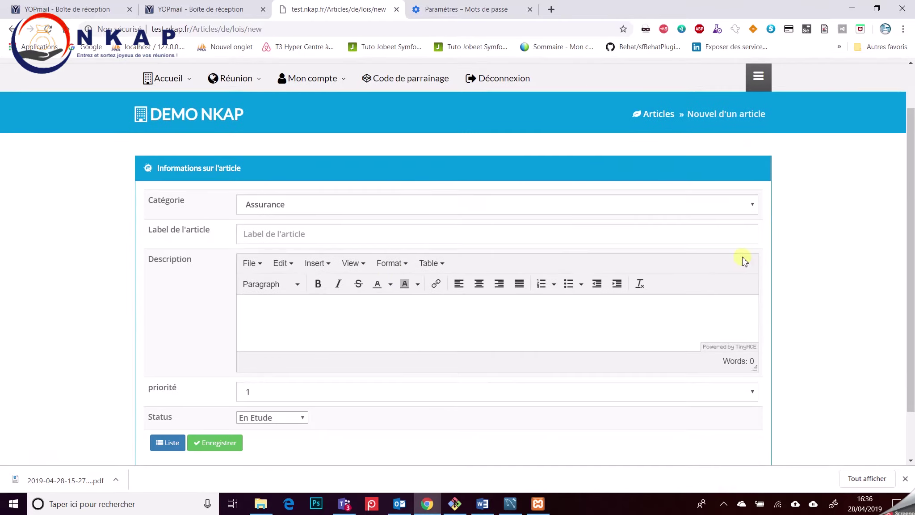
scroll(840, 245, "down", 1)
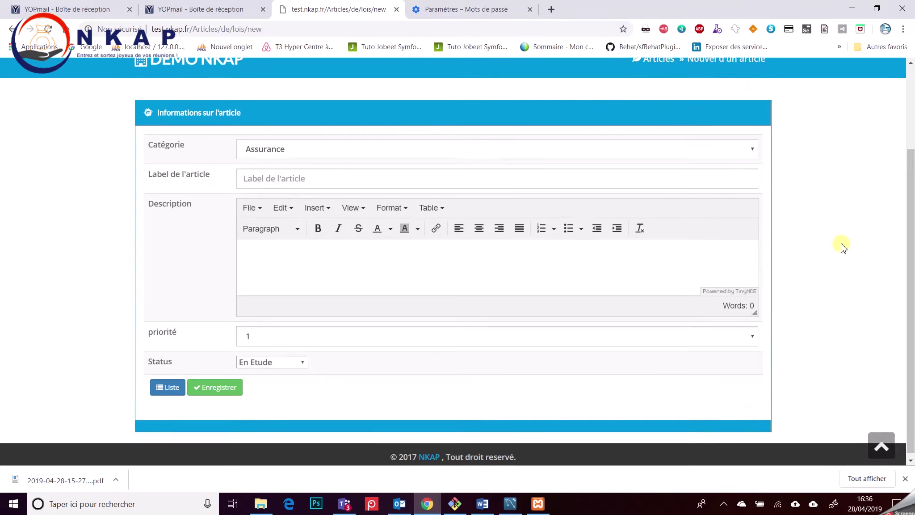
Set the article's category to Banque and its label to "Avoir 4000 euro chaque année en banque"
left_click(359, 147)
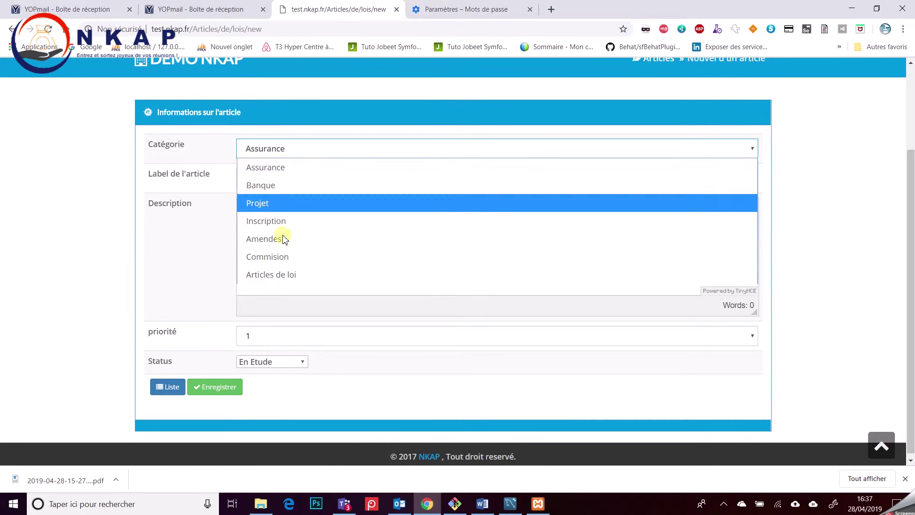
left_click(283, 186)
left_click(308, 178)
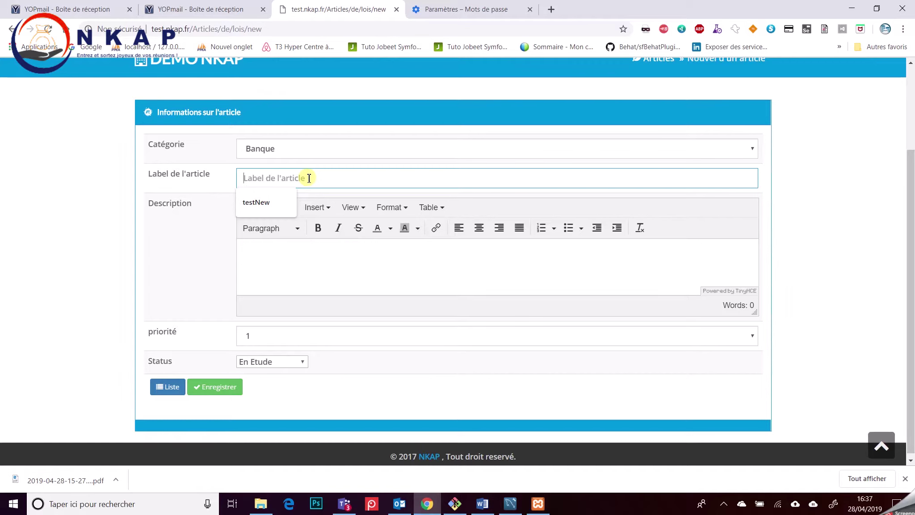
type("Av")
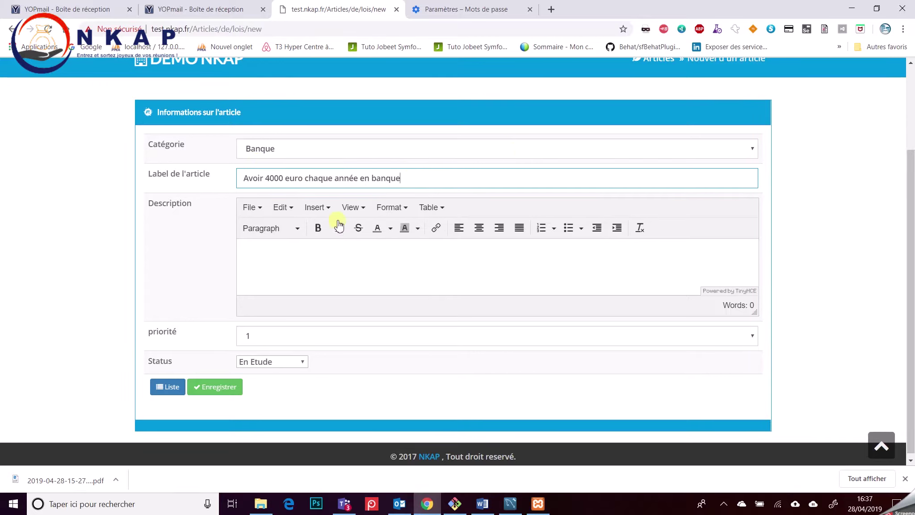
Copy the article's label text into its description
left_click(329, 264)
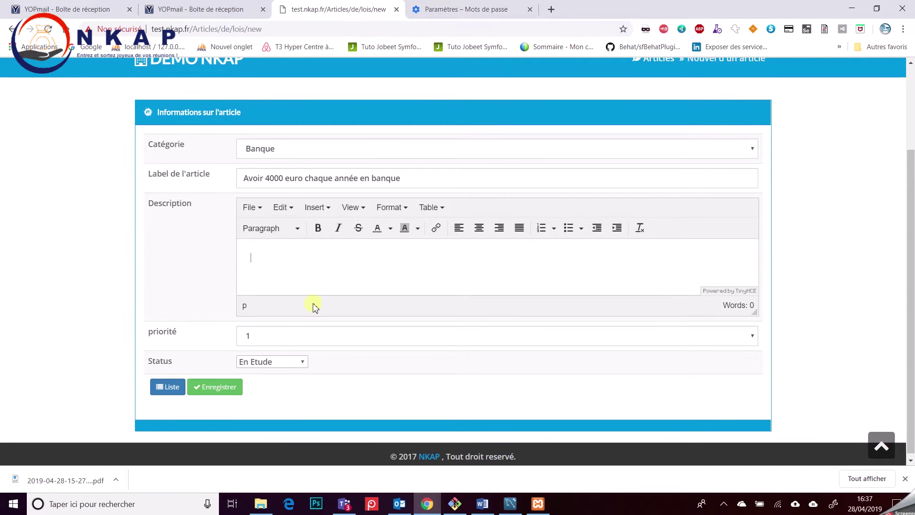
left_click(395, 178)
triple_click(395, 178)
key("ctrl+c")
left_click(353, 251)
key("ctrl+v")
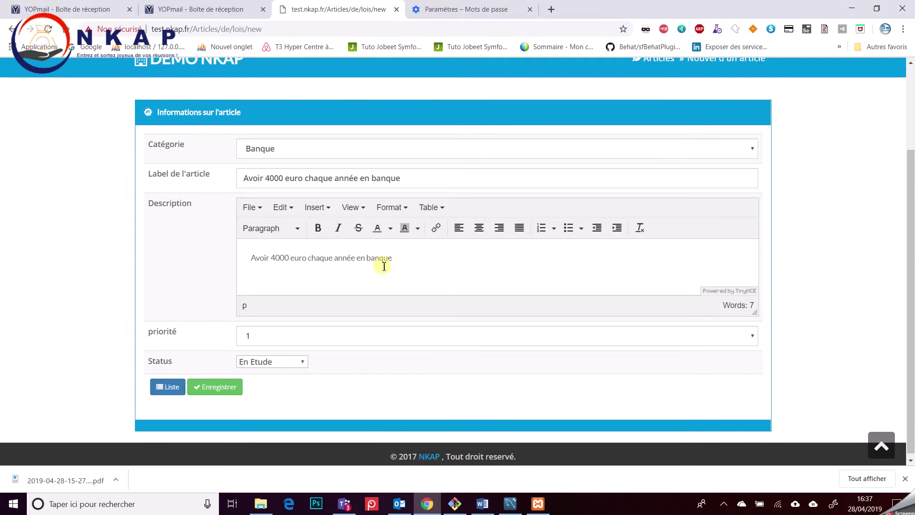
Save the new article and open its detail page
scroll(342, 323, "down", 1)
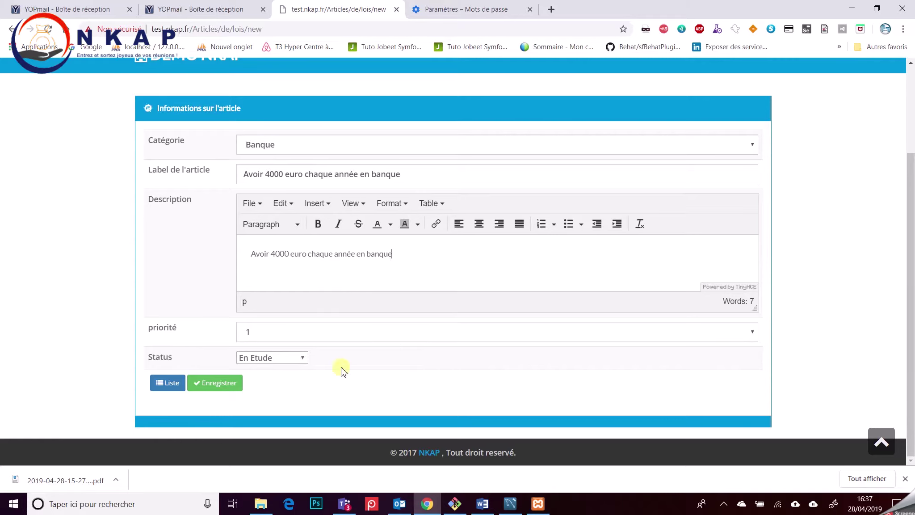
left_click(211, 384)
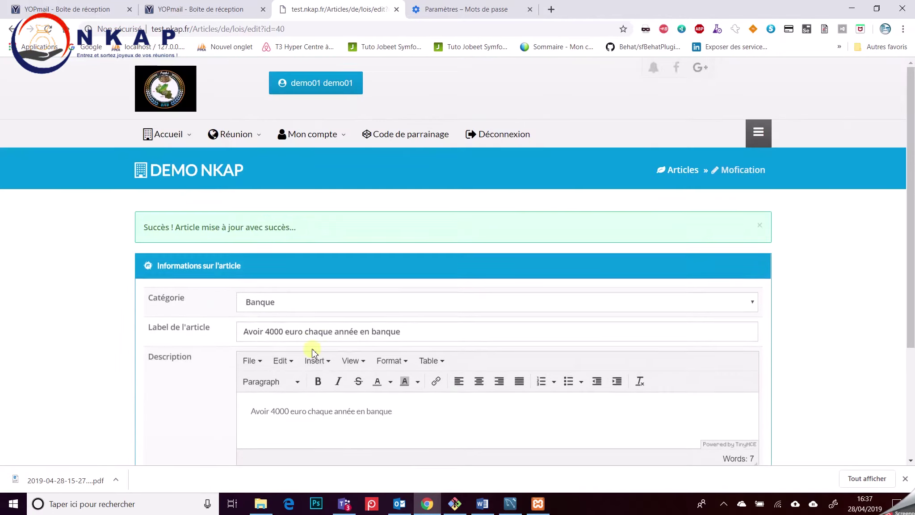
scroll(312, 353, "down", 4)
left_click(218, 382)
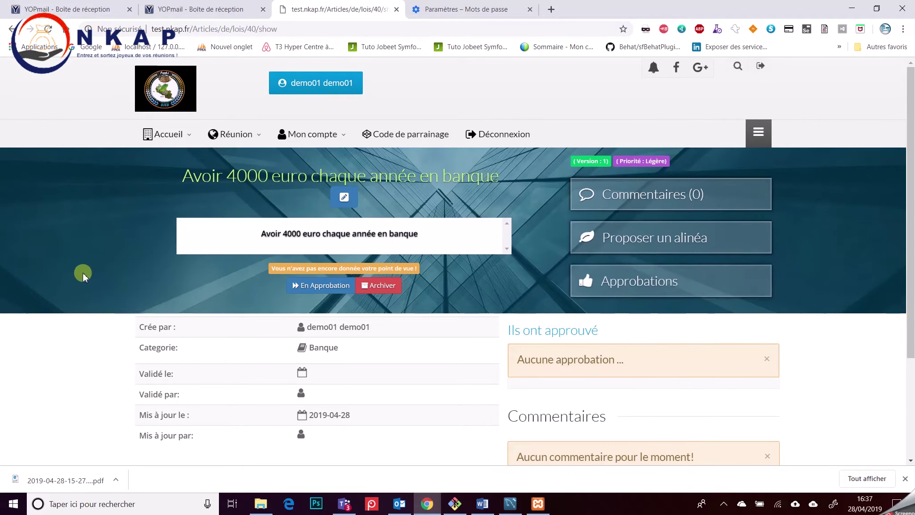
Send the article "Avoir 4000 euro chaque année en banque" for approval
scroll(67, 303, "down", 1)
scroll(134, 241, "up", 1)
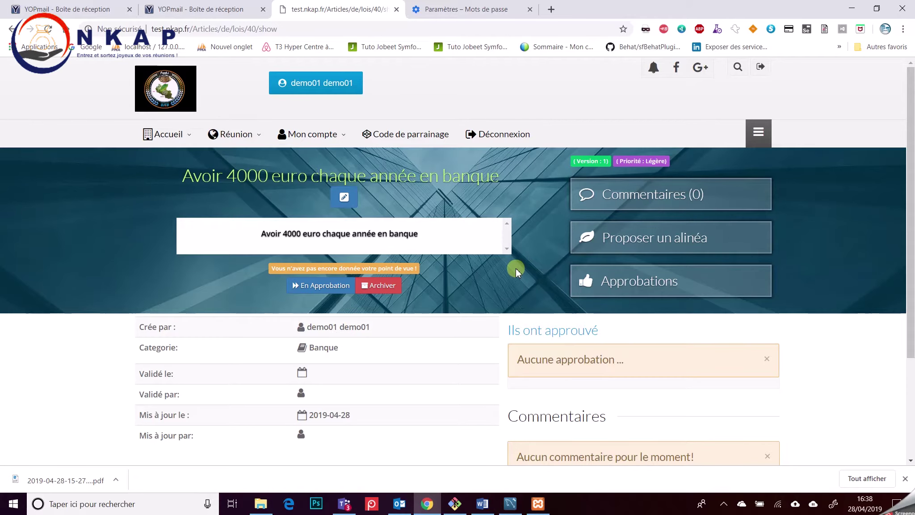
left_click(326, 285)
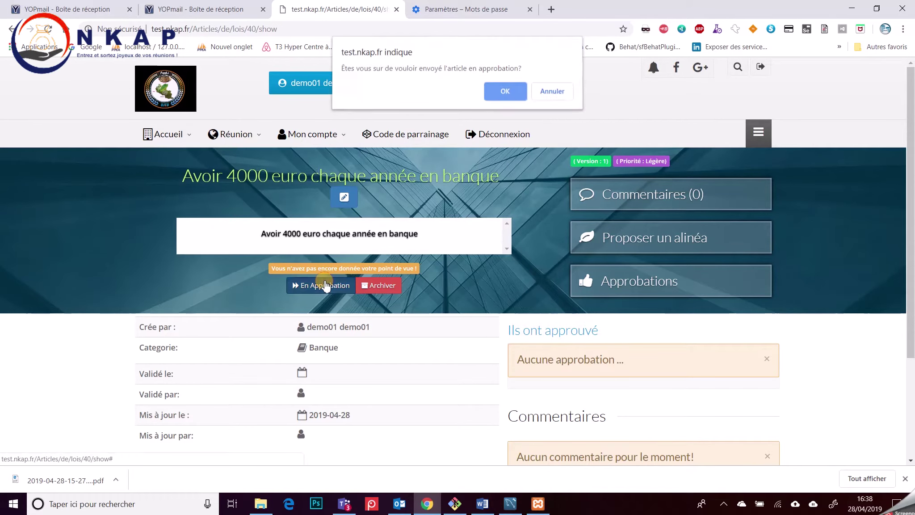
left_click(504, 92)
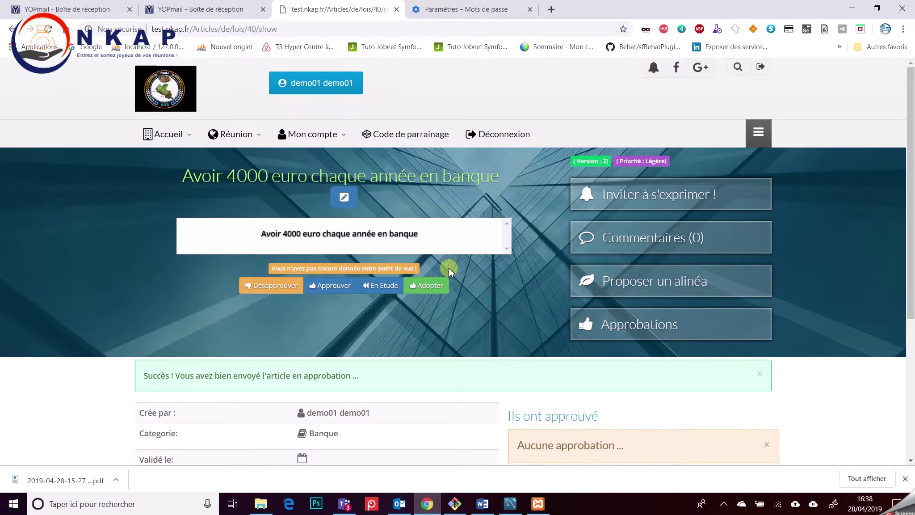
Review the article's page and invite the members to express their opinion on it
scroll(448, 271, "down", 1)
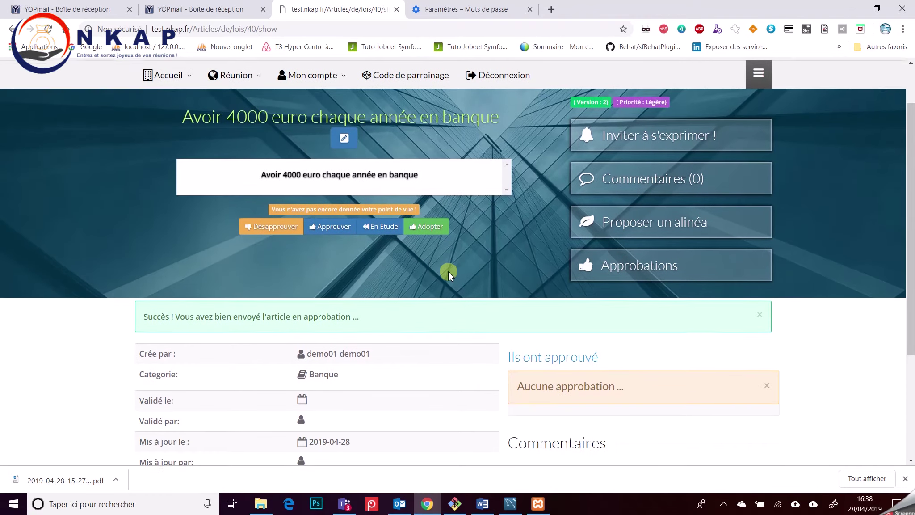
scroll(448, 271, "down", 1)
scroll(449, 273, "up", 1)
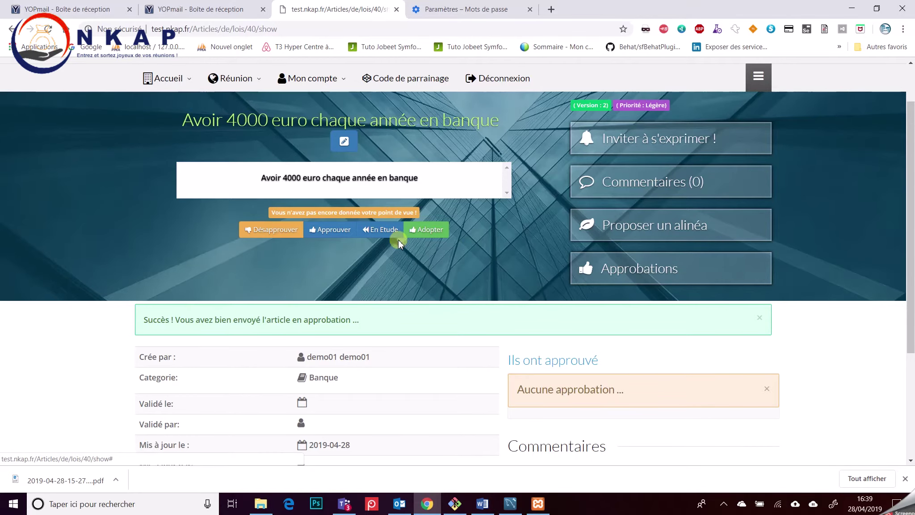
scroll(398, 240, "up", 1)
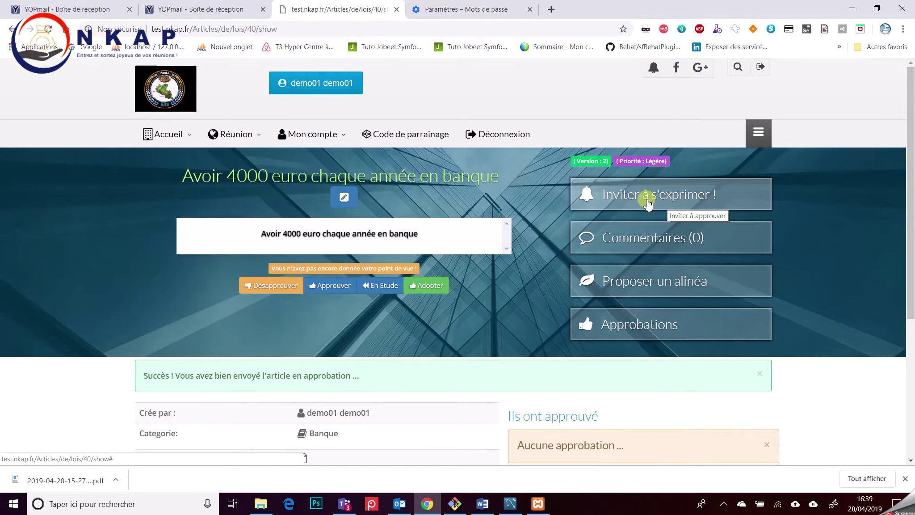
left_click(648, 203)
left_click(510, 193)
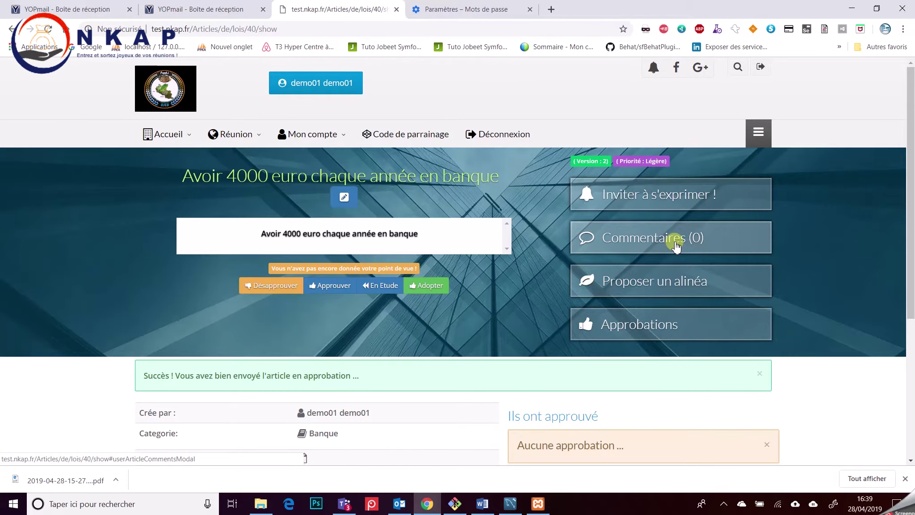
Post the comment "Il y'a une faute au début de la phrase" twice on the article and close the comments
left_click(675, 243)
left_click(410, 151)
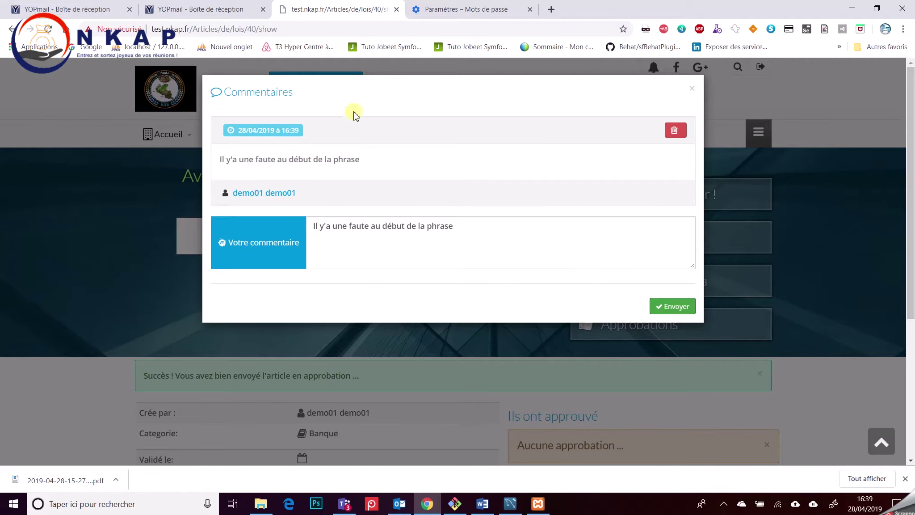
left_click(681, 303)
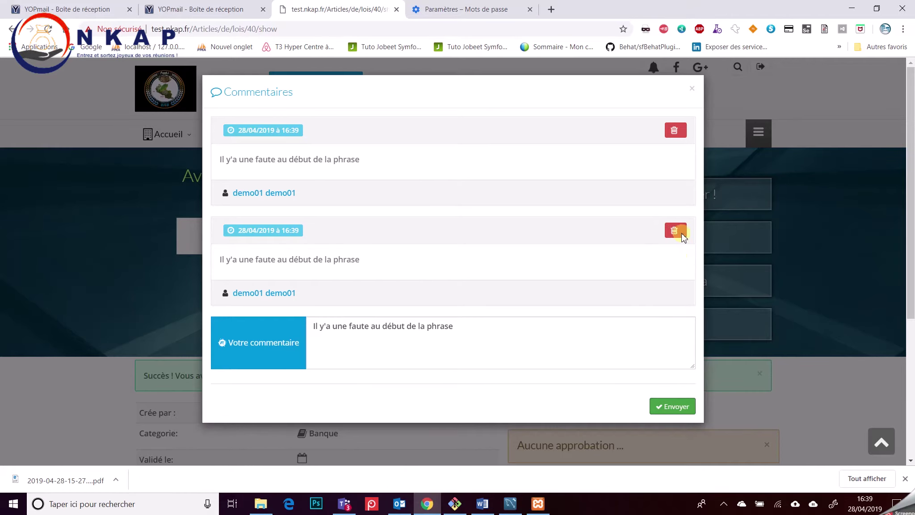
left_click(687, 92)
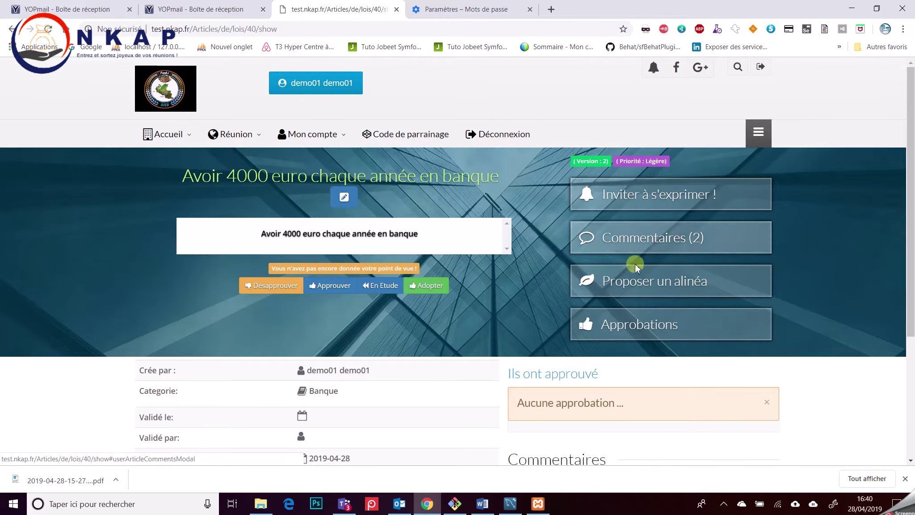
Approve the article from the current account and check its approvals section
left_click(647, 322)
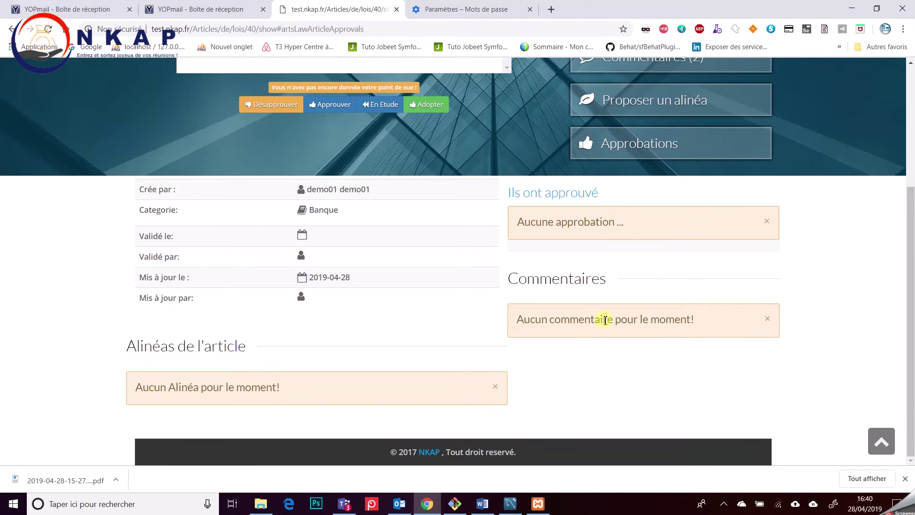
scroll(604, 328, "up", 4)
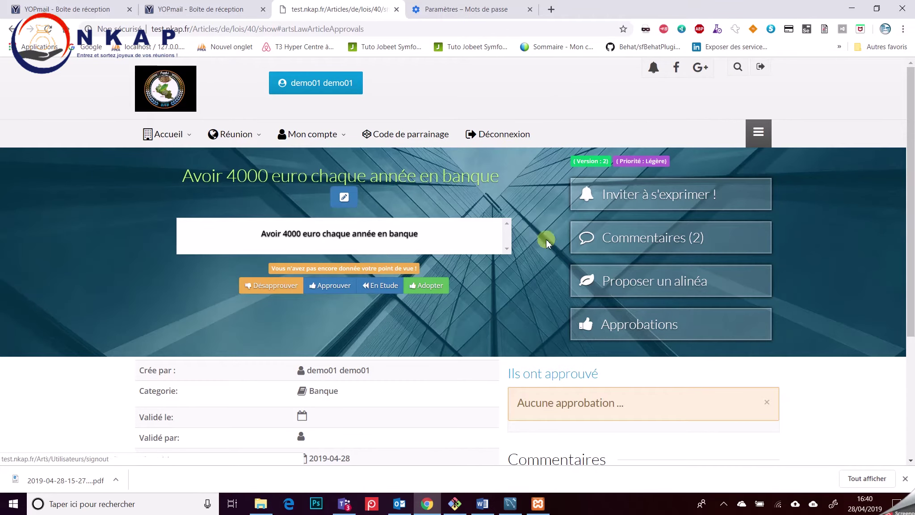
left_click(333, 285)
left_click(505, 92)
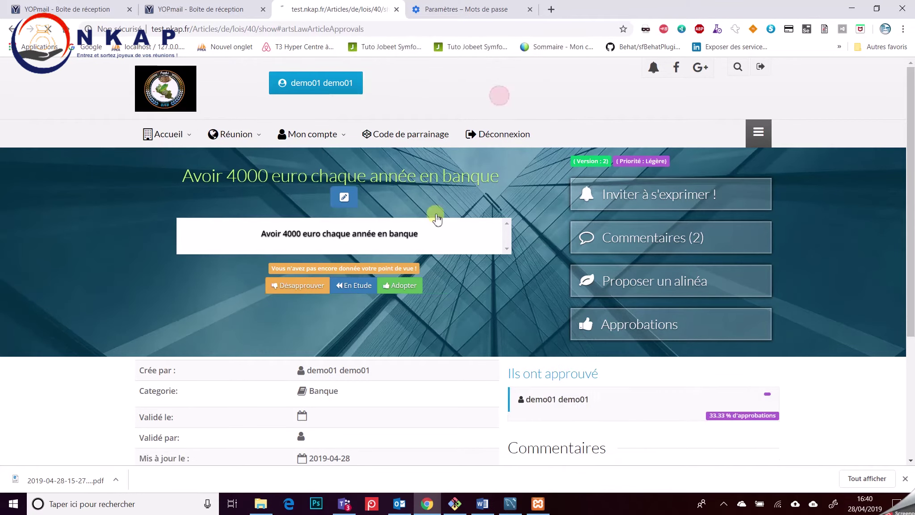
scroll(474, 233, "down", 4)
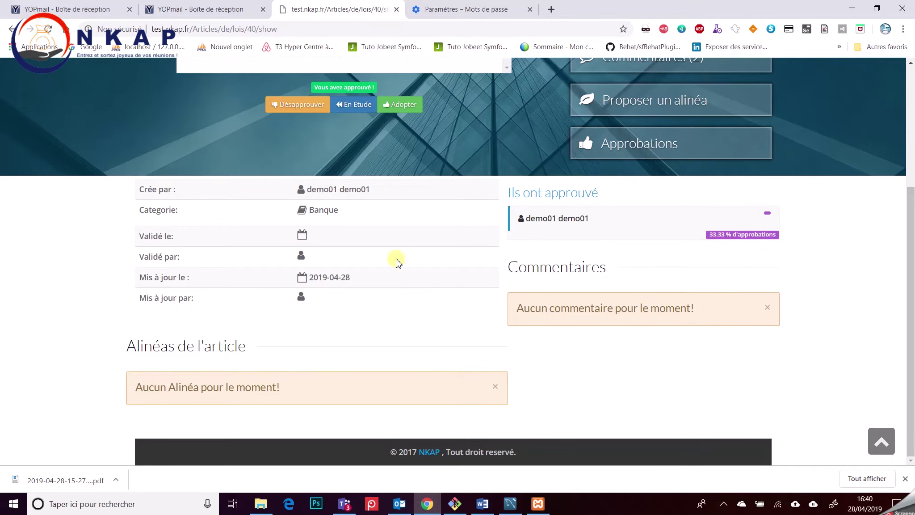
scroll(396, 261, "up", 3)
scroll(560, 233, "up", 2)
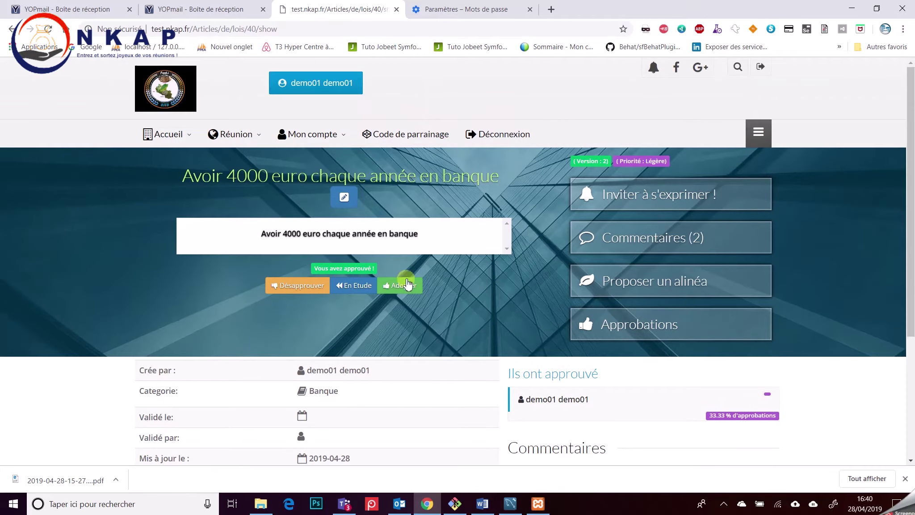
Log out and sign in with the demo03 member account
left_click(510, 135)
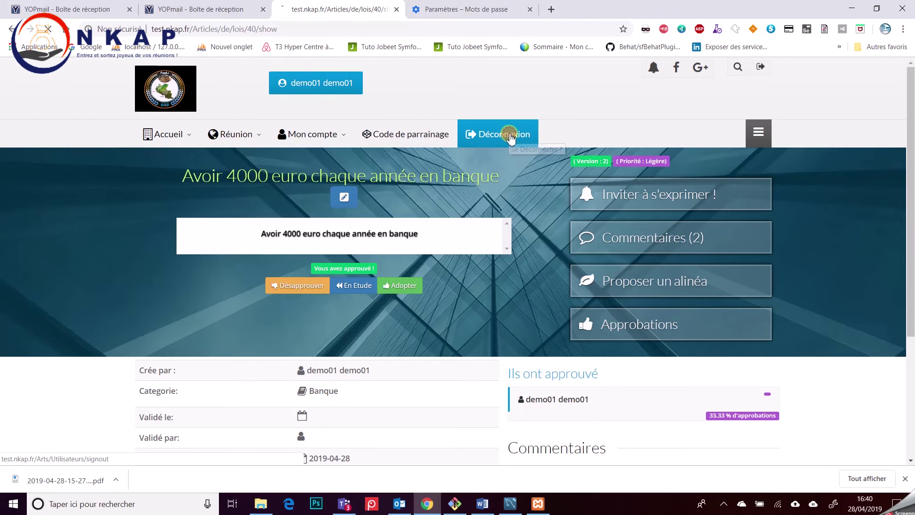
left_click(353, 136)
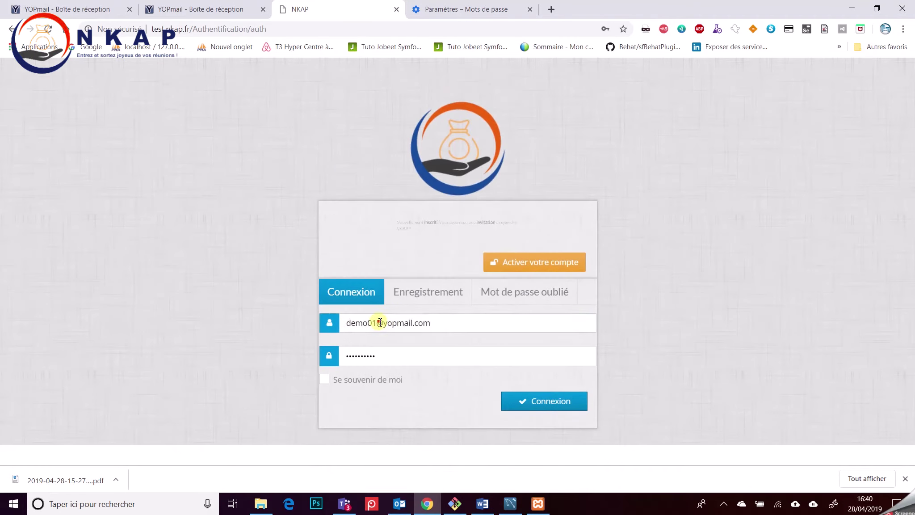
left_click(380, 322)
key("BackSpace")
type("3")
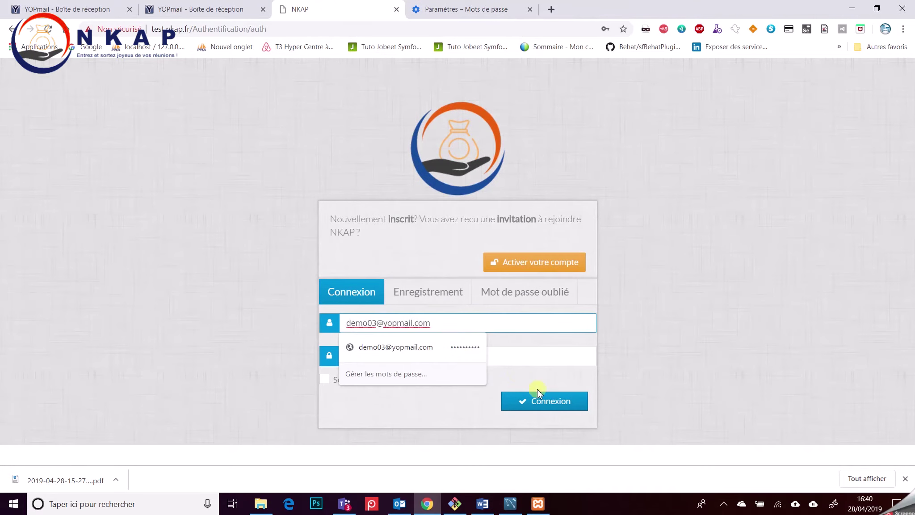
left_click(548, 400)
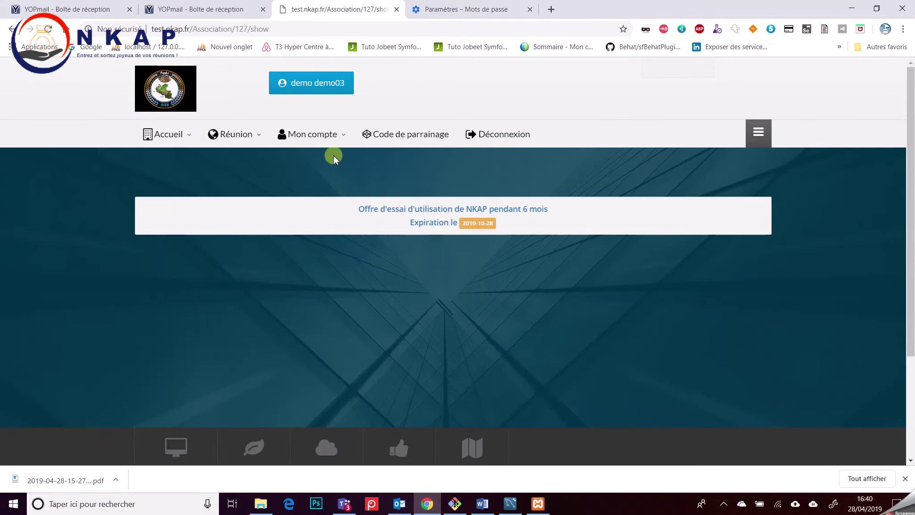
Open the list of articles of law, view the article under En Approbation and return to the list
mouse_move(234, 154)
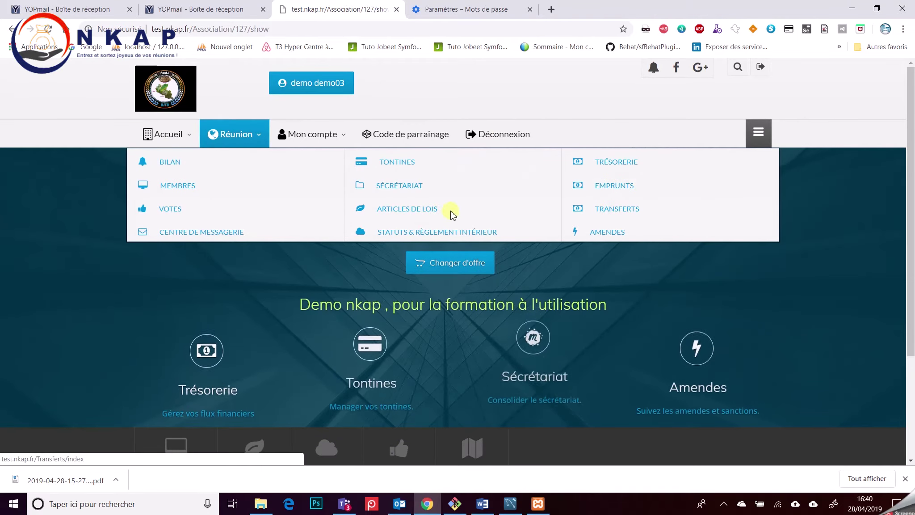
left_click(414, 210)
left_click(316, 265)
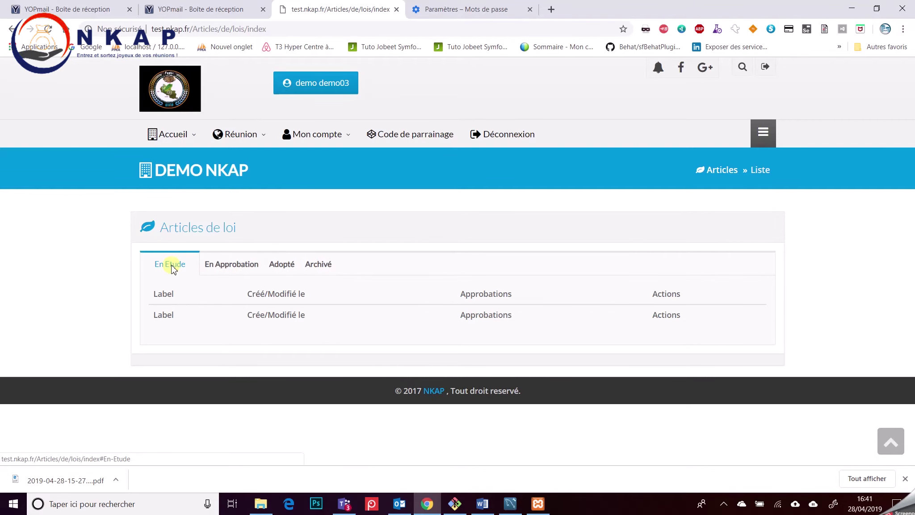
left_click(219, 266)
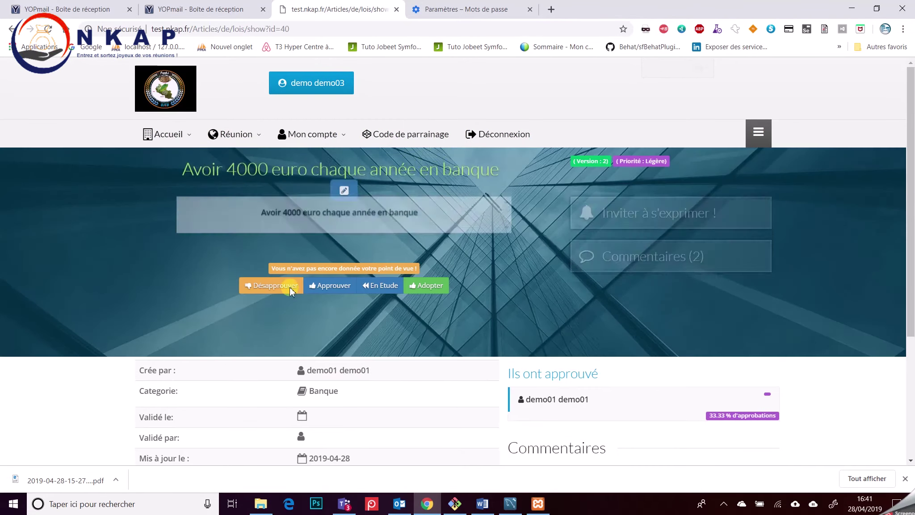
left_click(12, 28)
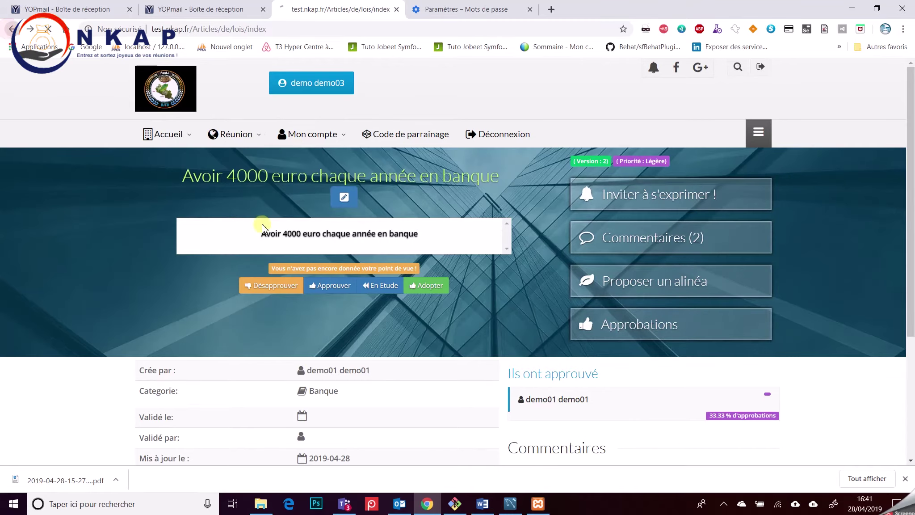
Preview the text of the article under En Approbation and close the preview
left_click(231, 264)
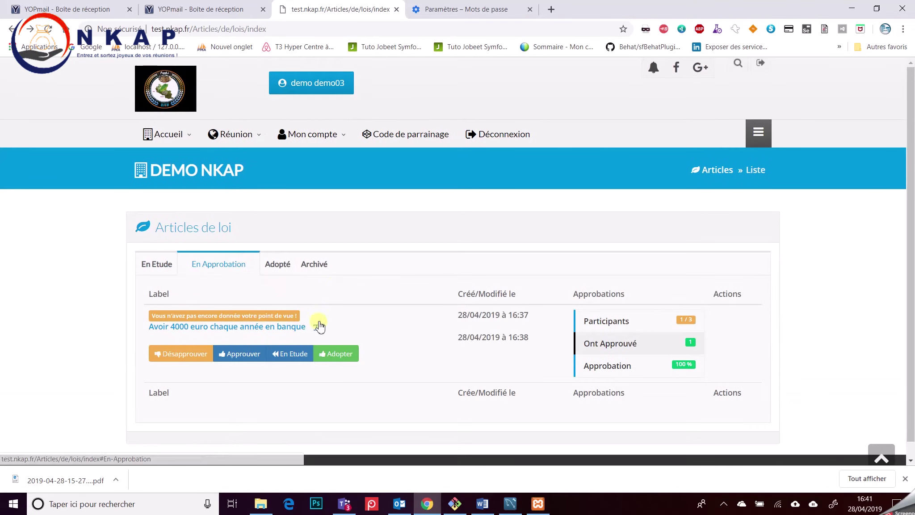
left_click(316, 327)
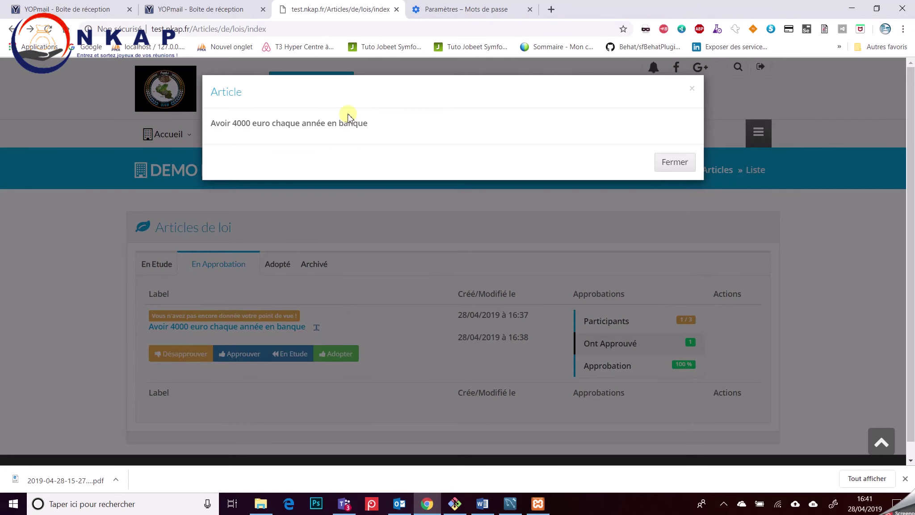
left_click(397, 326)
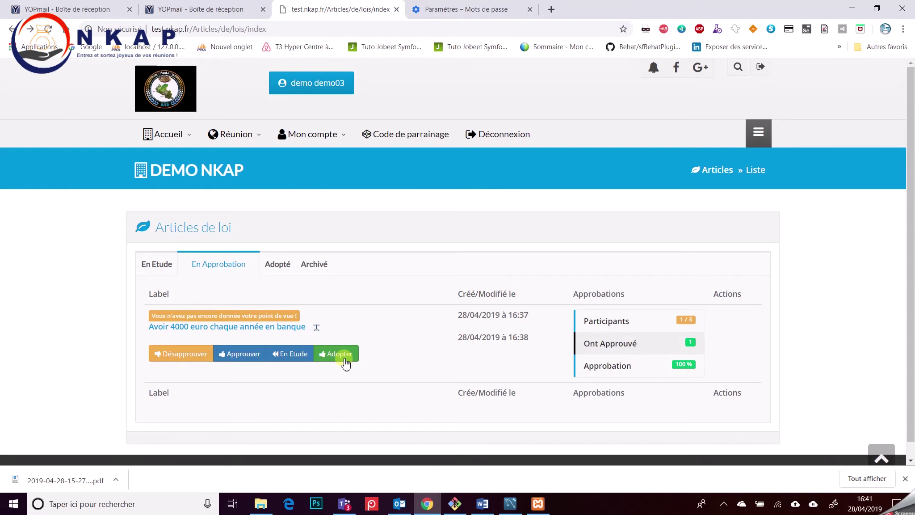
Approve the article "Avoir 4000 euro chaque année en banque" from the list and check its approvals on its detail page
left_click(243, 354)
left_click(505, 93)
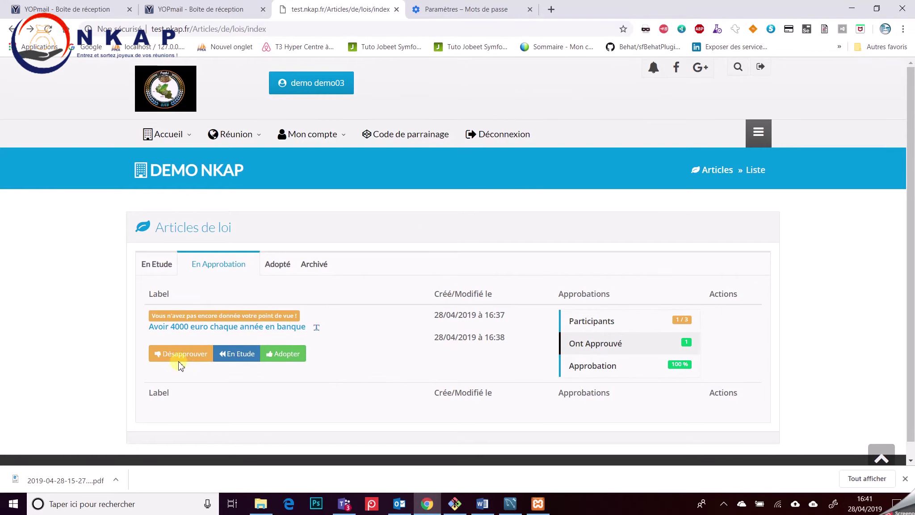
left_click(205, 330)
scroll(490, 324, "down", 3)
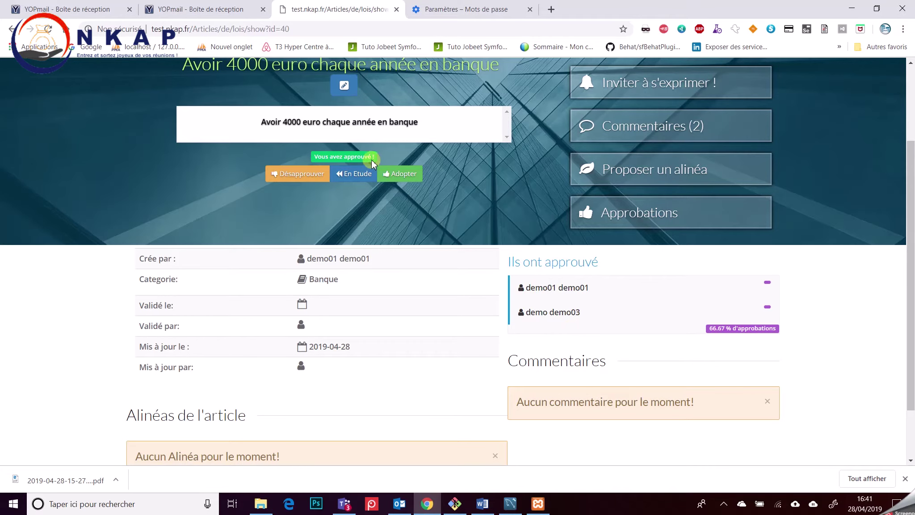
scroll(339, 288, "up", 2)
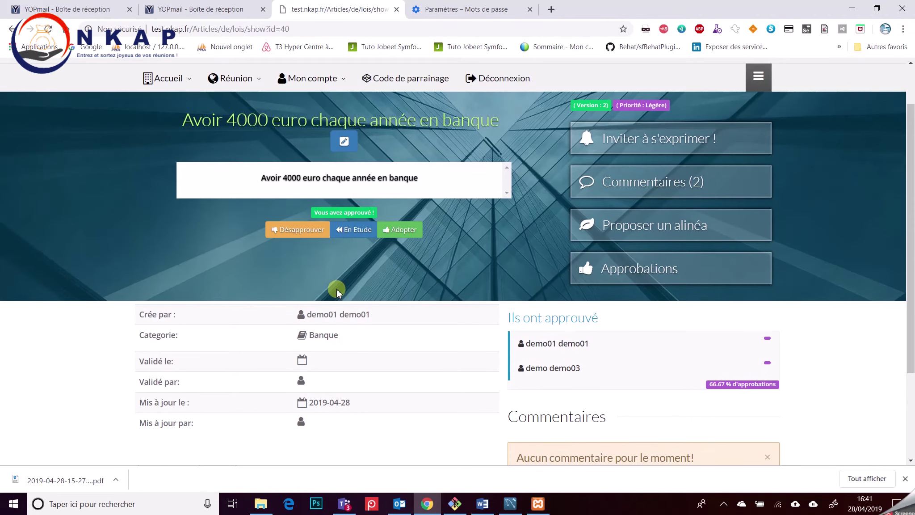
Post the comment "Je souhaiterai qu'on le fasse sur 2 ans" on the article and close the comments
left_click(660, 184)
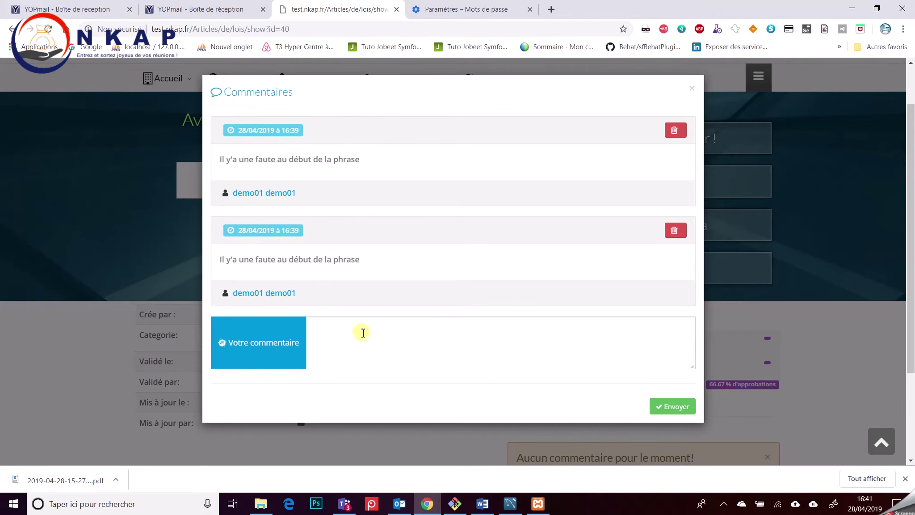
left_click(374, 334)
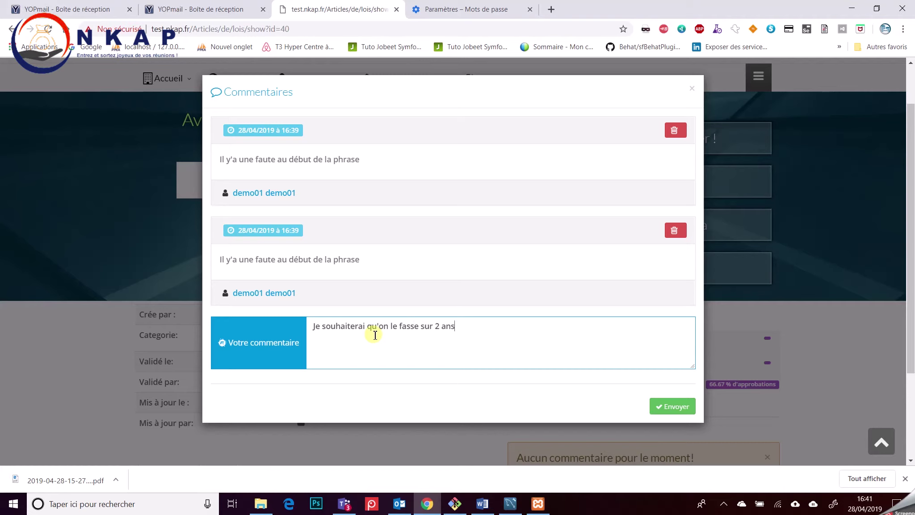
left_click(672, 406)
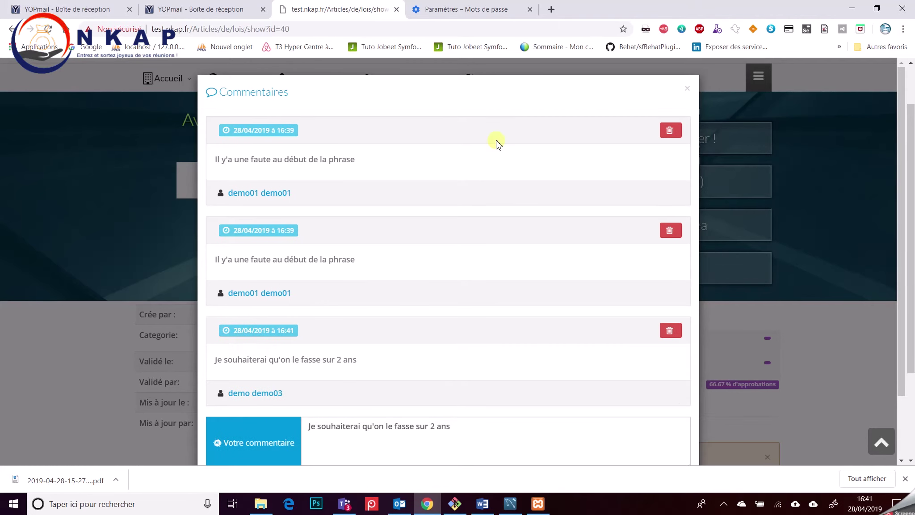
left_click(686, 91)
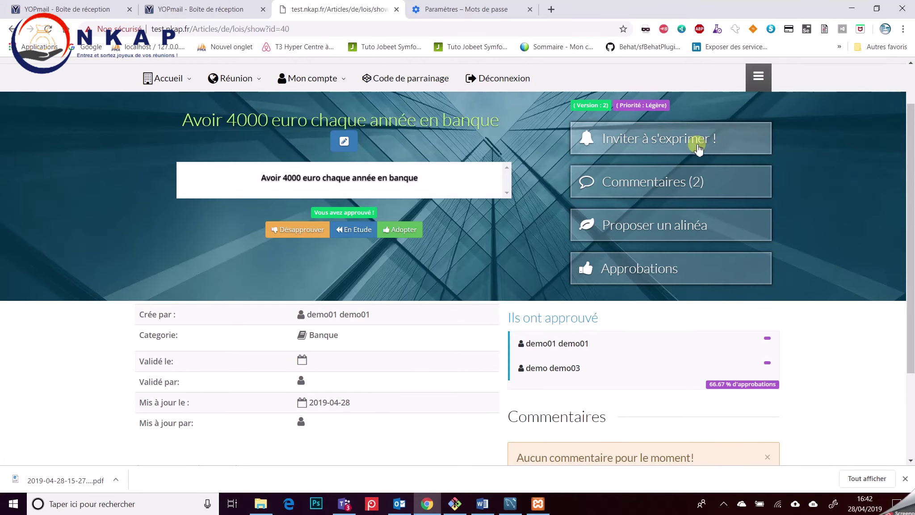
Log out, read the article invitation in the demo04 YOPmail inbox and open the article from that e-mail
scroll(465, 136, "up", 2)
left_click(500, 134)
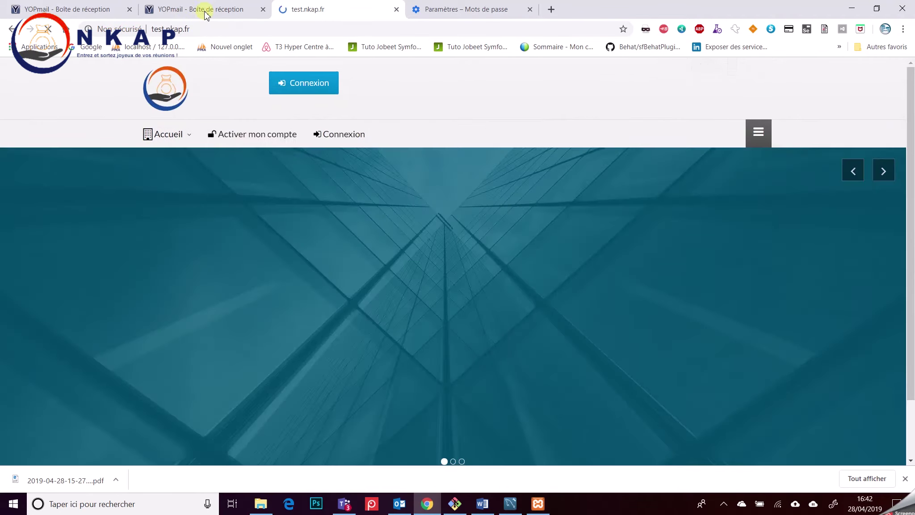
left_click(197, 9)
left_click(134, 118)
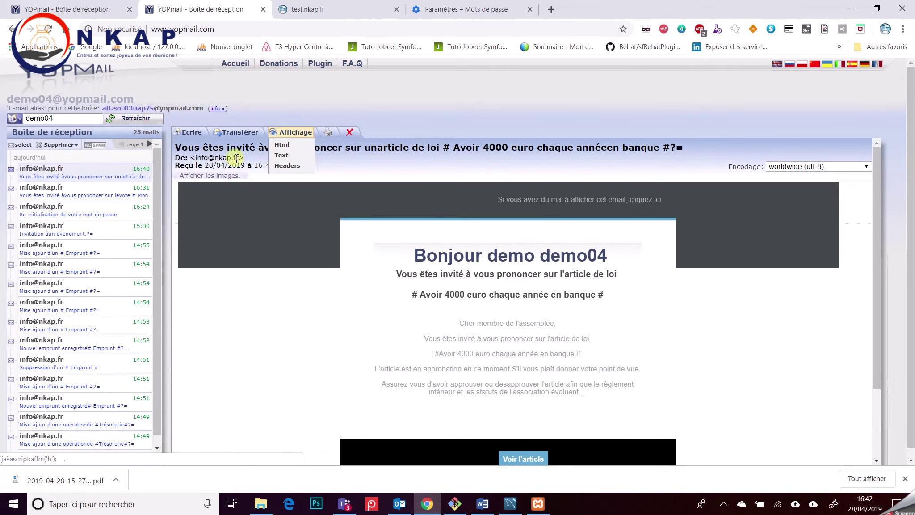
left_click(205, 175)
scroll(549, 242, "down", 1)
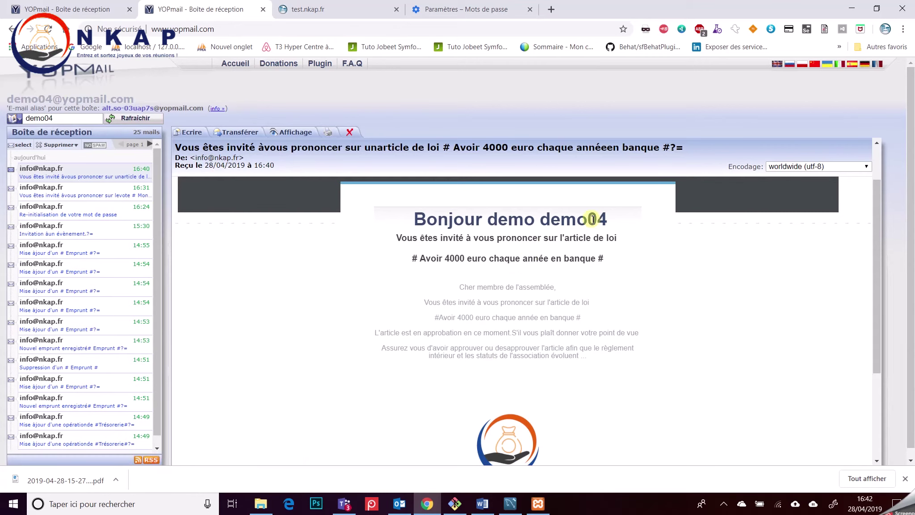
scroll(549, 349, "down", 3)
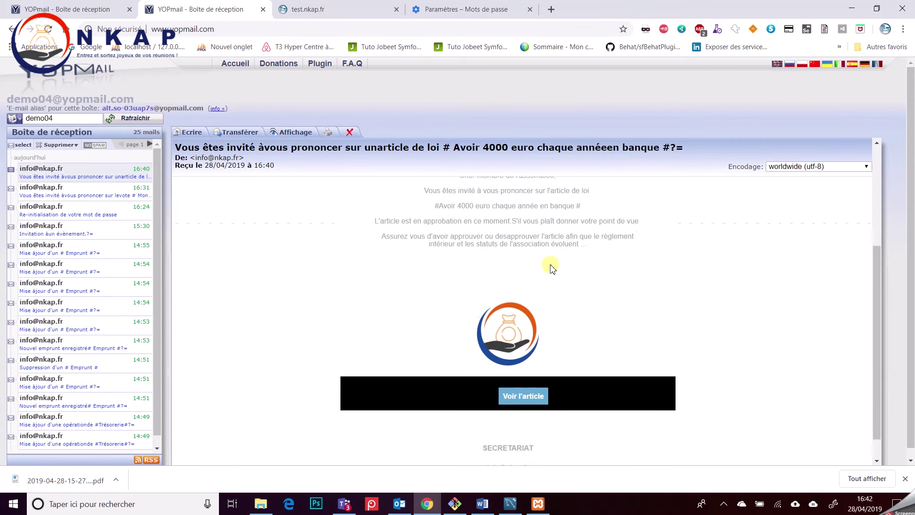
scroll(543, 234, "up", 4)
scroll(543, 239, "down", 4)
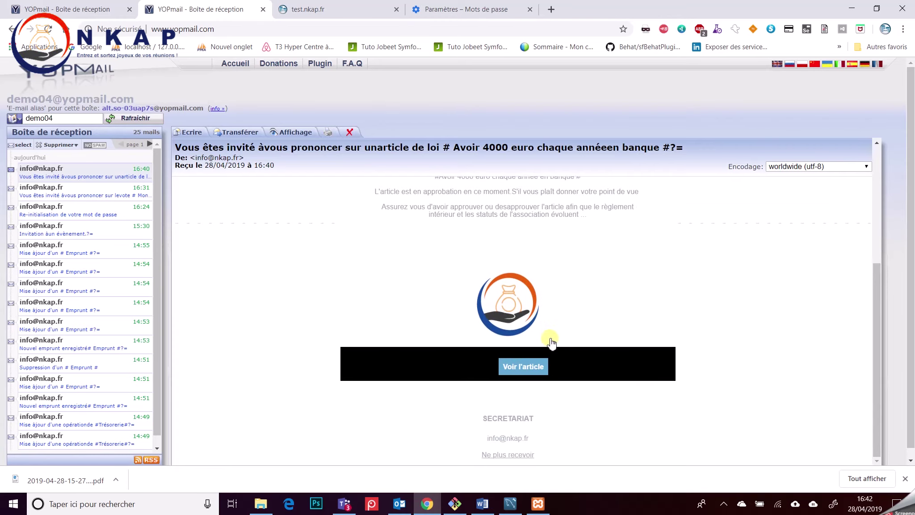
left_click(538, 367)
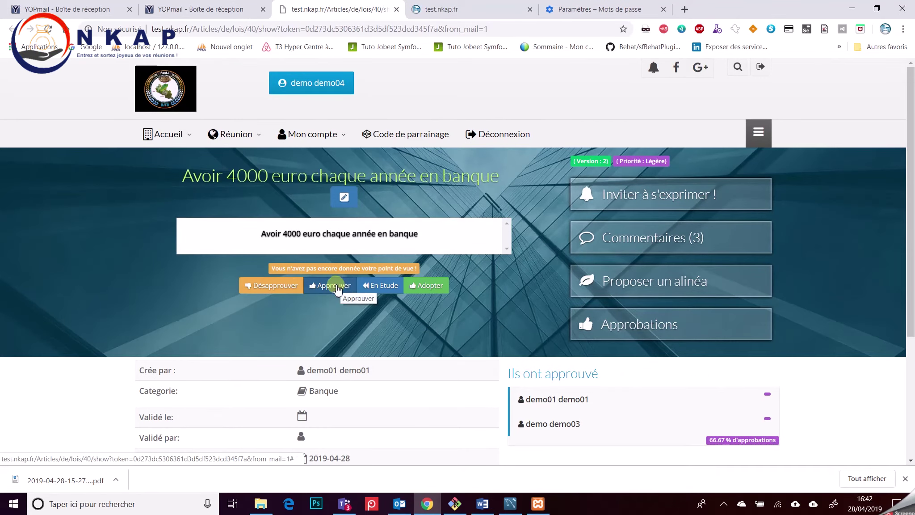
Disapprove the article from the demo04 account and review its list of approvals
left_click(257, 286)
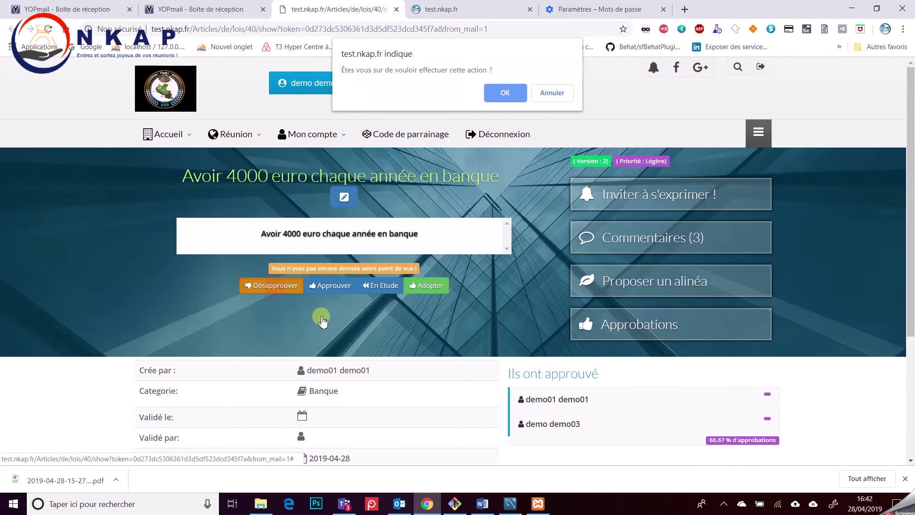
left_click(505, 93)
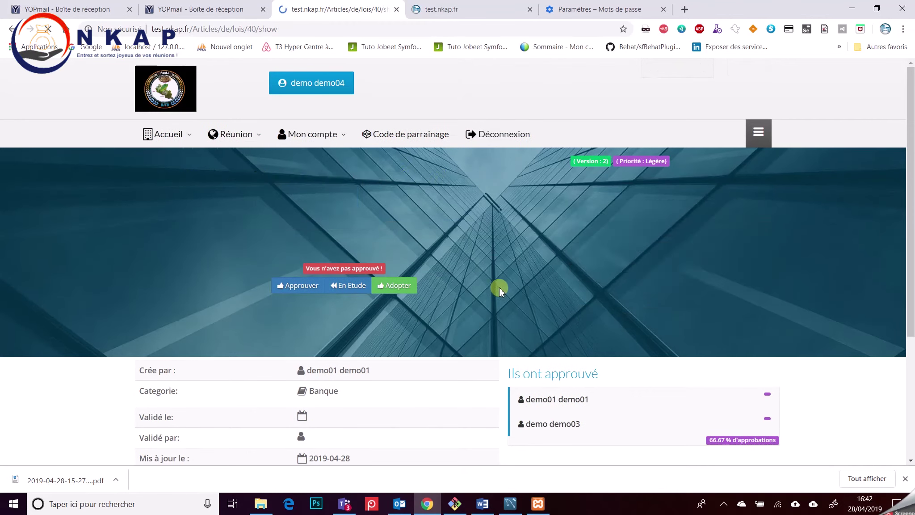
scroll(499, 288, "down", 1)
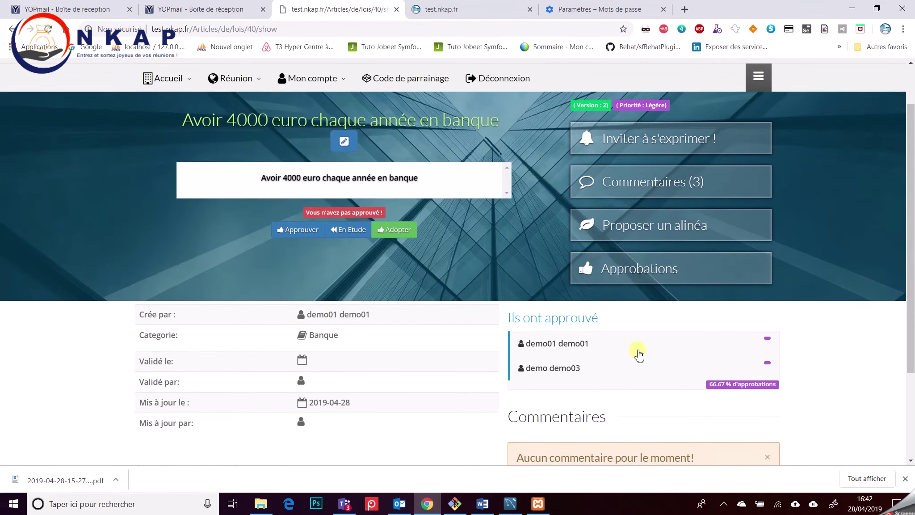
scroll(456, 314, "down", 1)
scroll(456, 314, "down", 1)
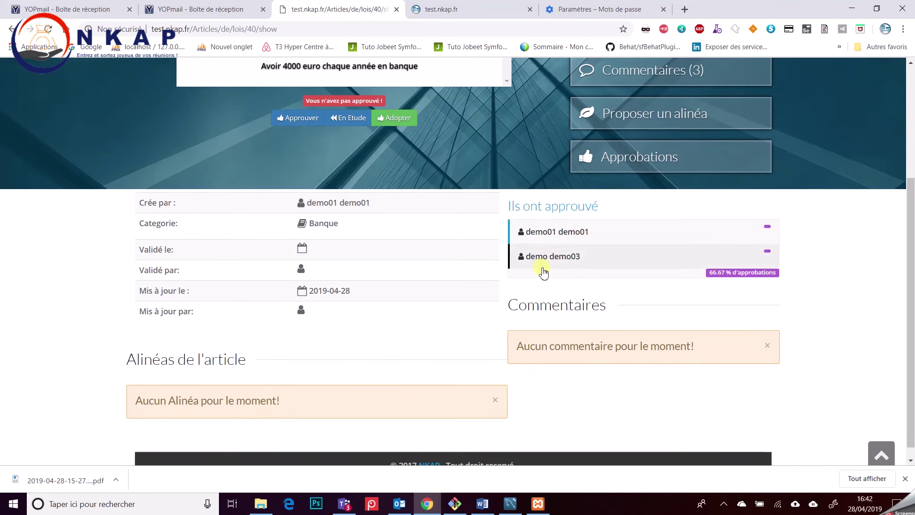
scroll(515, 263, "up", 2)
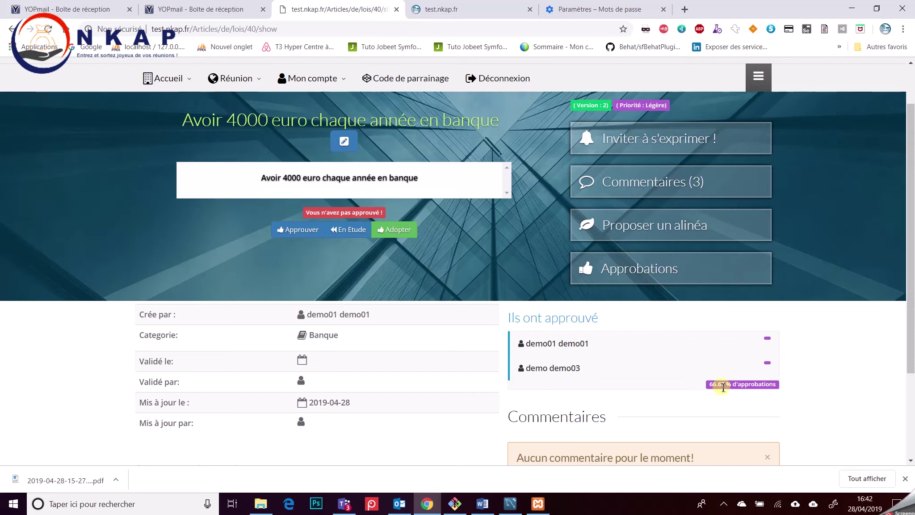
Adopt the article and return to the list of articles of law
left_click(390, 230)
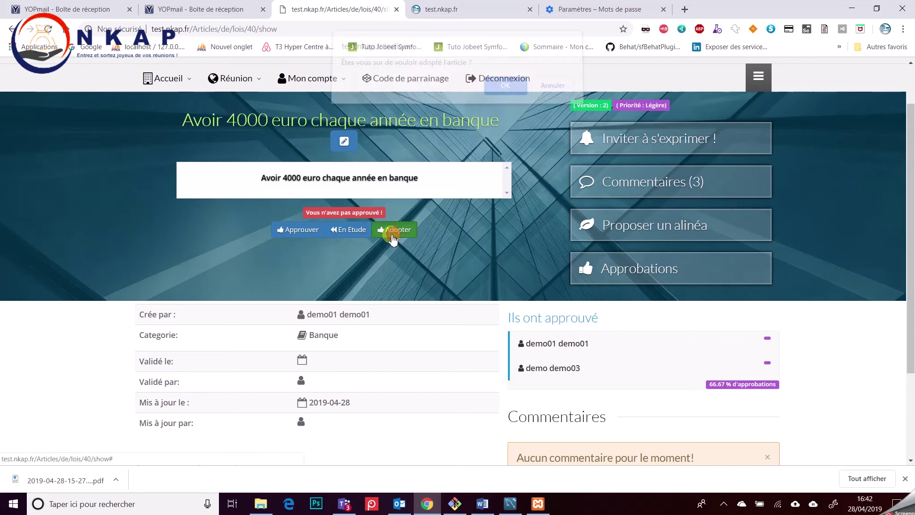
left_click(504, 93)
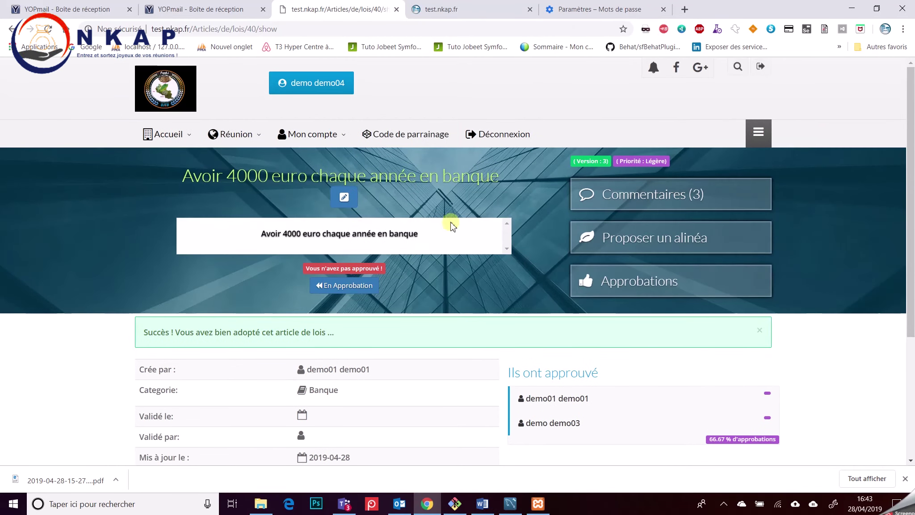
left_click(233, 143)
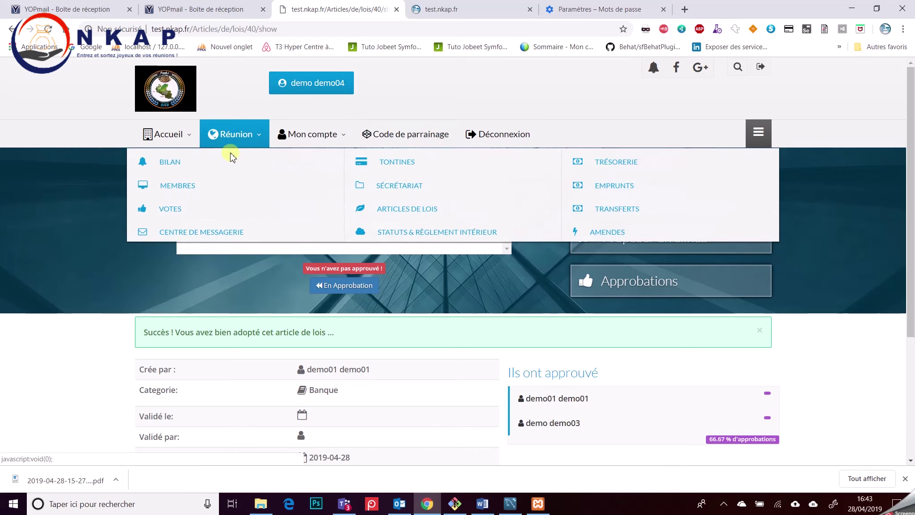
left_click(410, 209)
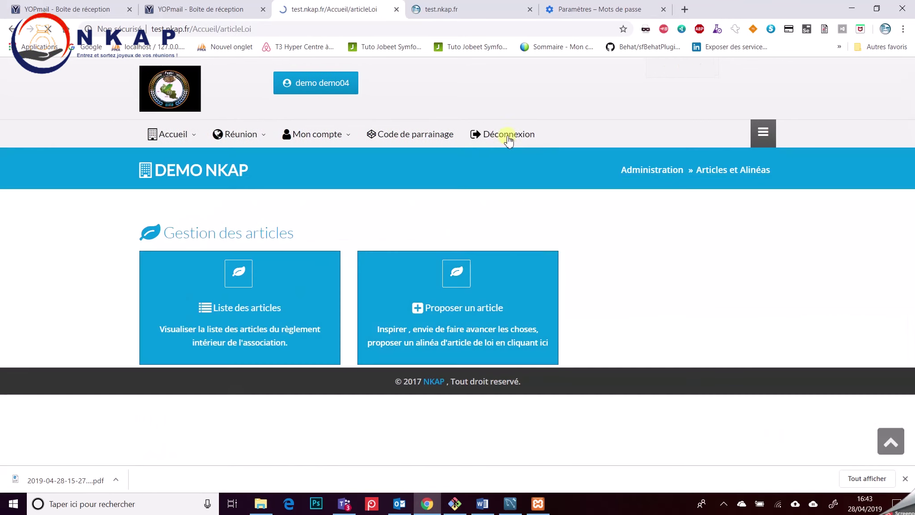
left_click(306, 274)
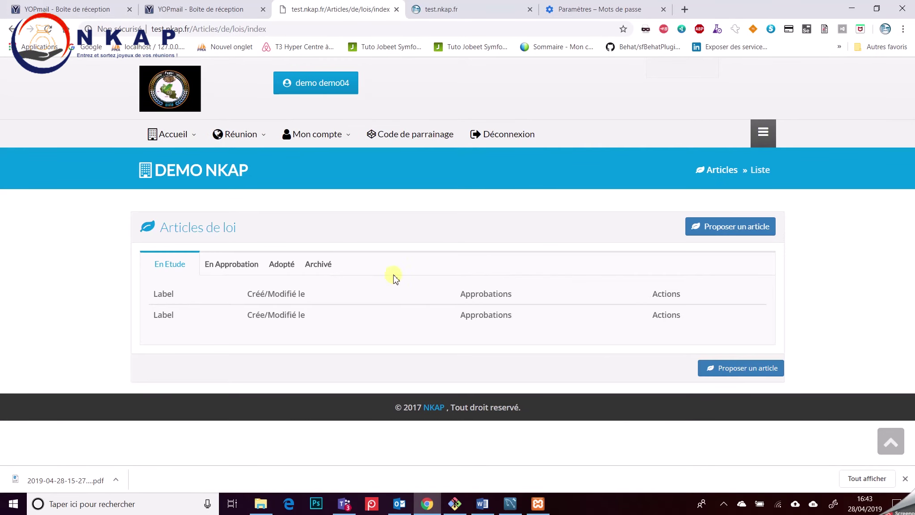
Check the En Approbation, En Etude and Adopté lists, then open the adopted article and review its details
left_click(222, 264)
left_click(174, 264)
left_click(235, 263)
left_click(291, 263)
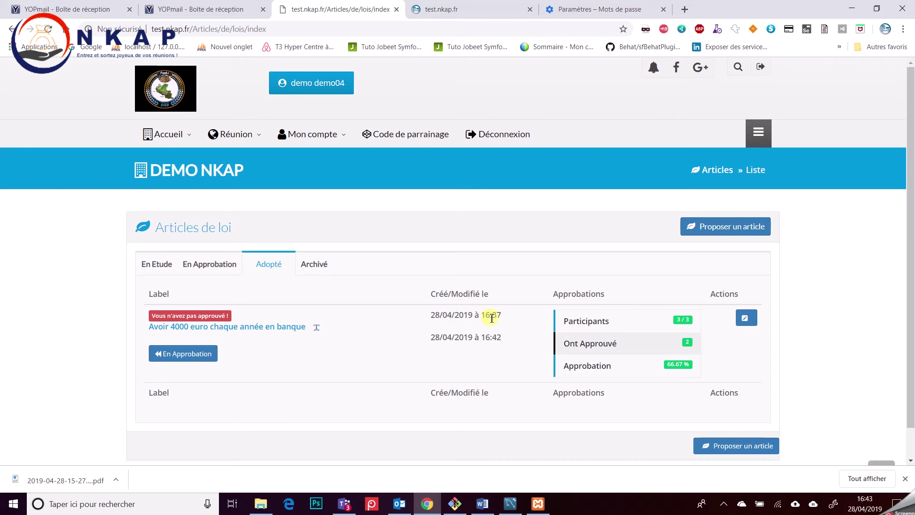
left_click(264, 330)
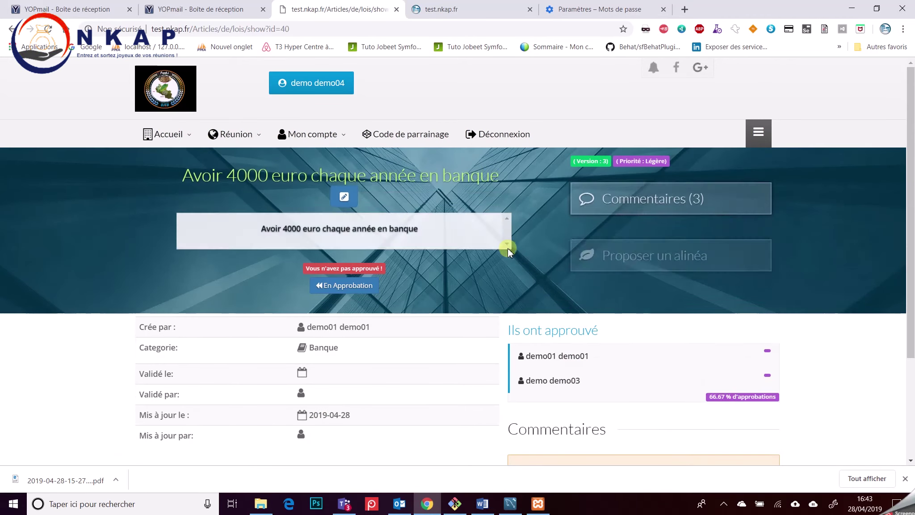
scroll(507, 250, "down", 1)
scroll(507, 249, "down", 2)
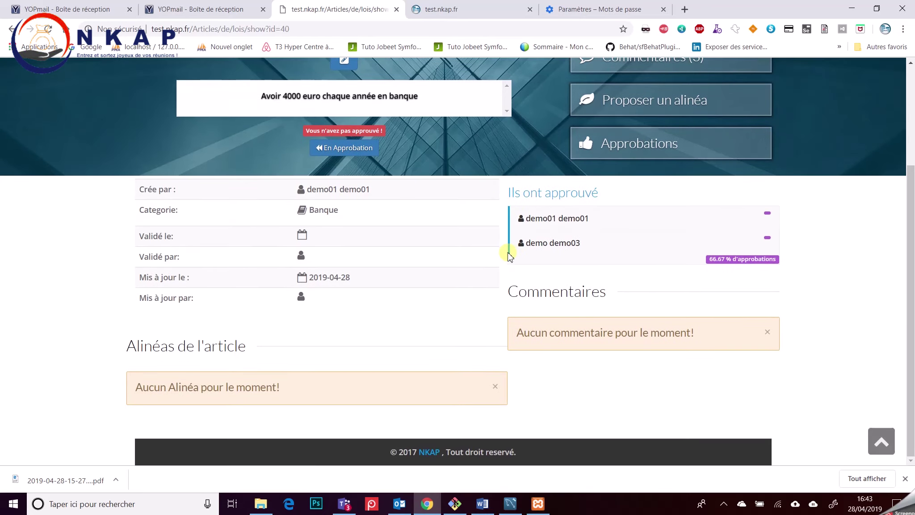
scroll(508, 254, "up", 3)
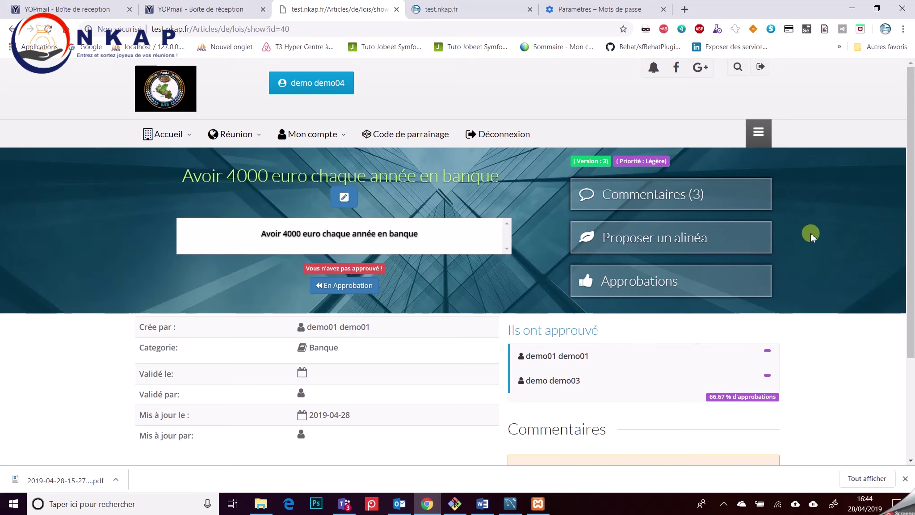
Delete the last duplicate comment "Il y'a une faute au début de la phrase" from the article and close the comments
left_click(693, 194)
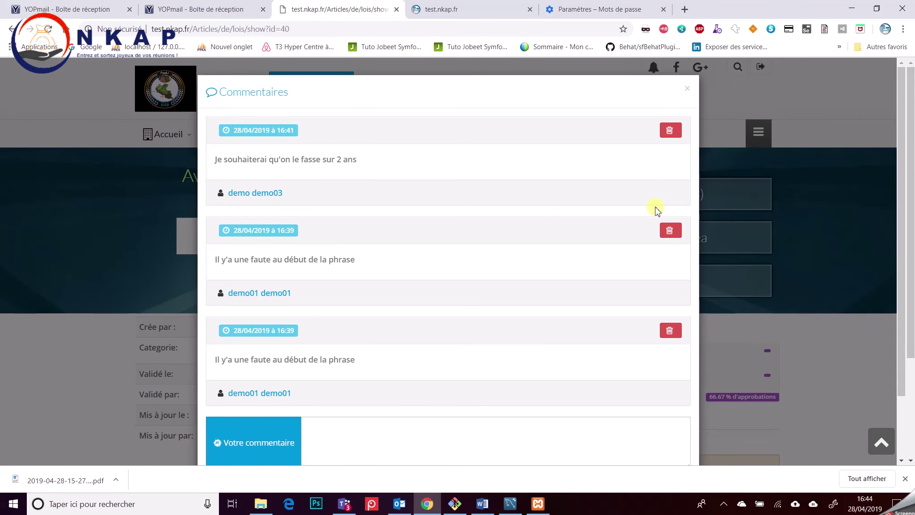
left_click(670, 330)
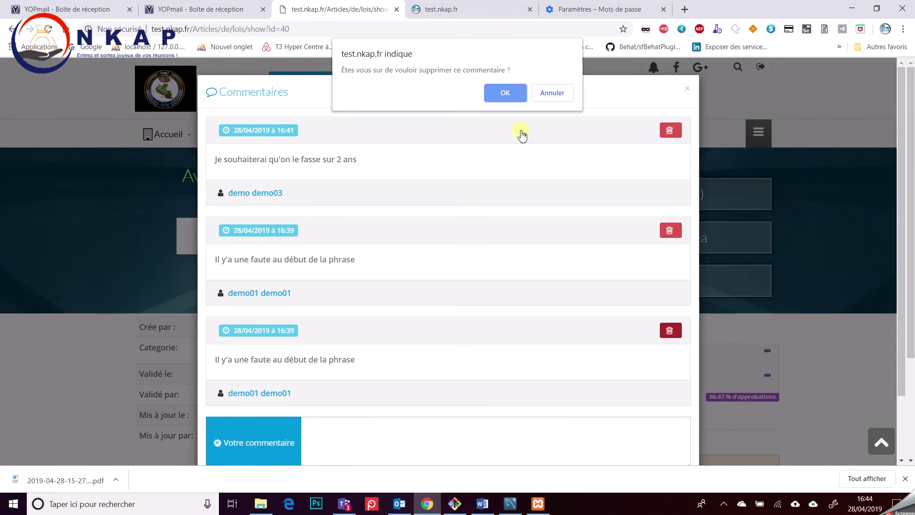
left_click(497, 90)
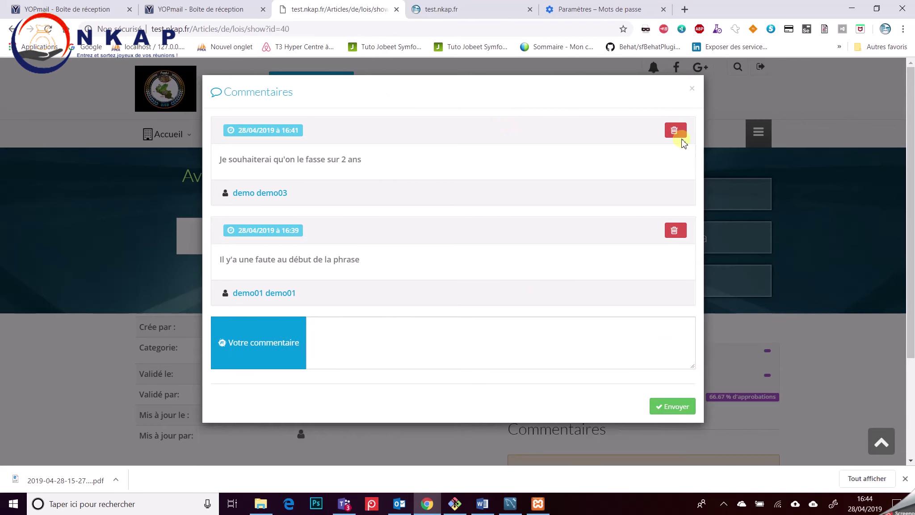
left_click(691, 89)
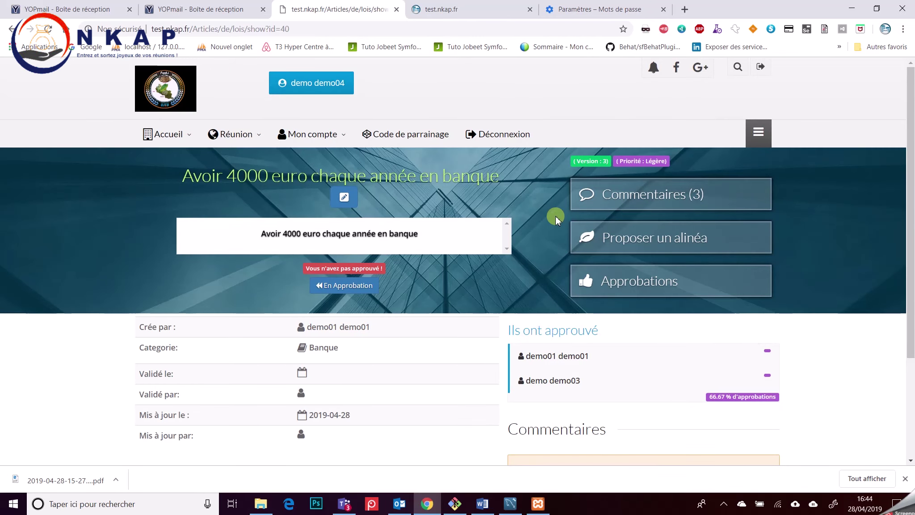